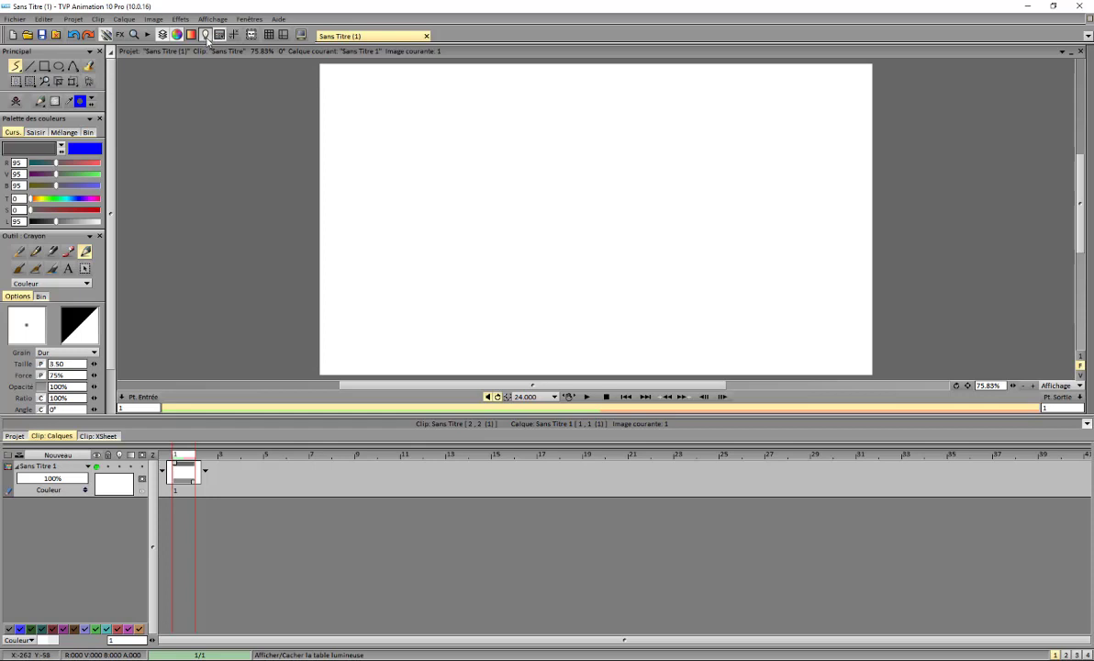
- Show the light table and disable levels 2 and 3 on both sides, leaving one previous and one next image active
left_click(206, 36)
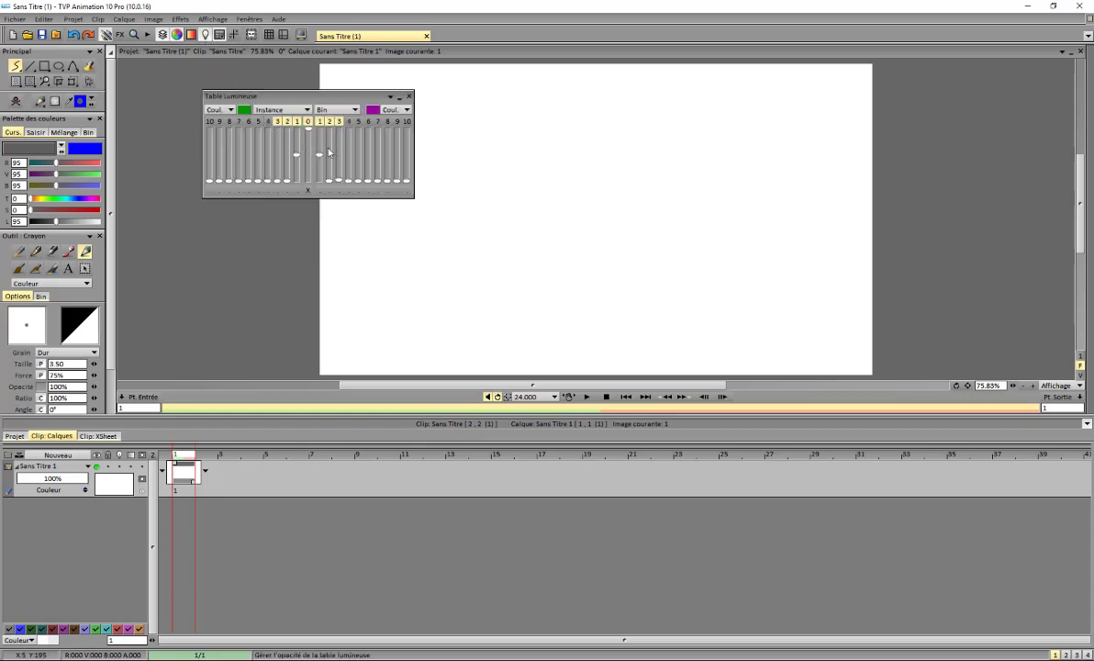
left_click_drag(240, 96, 290, 121)
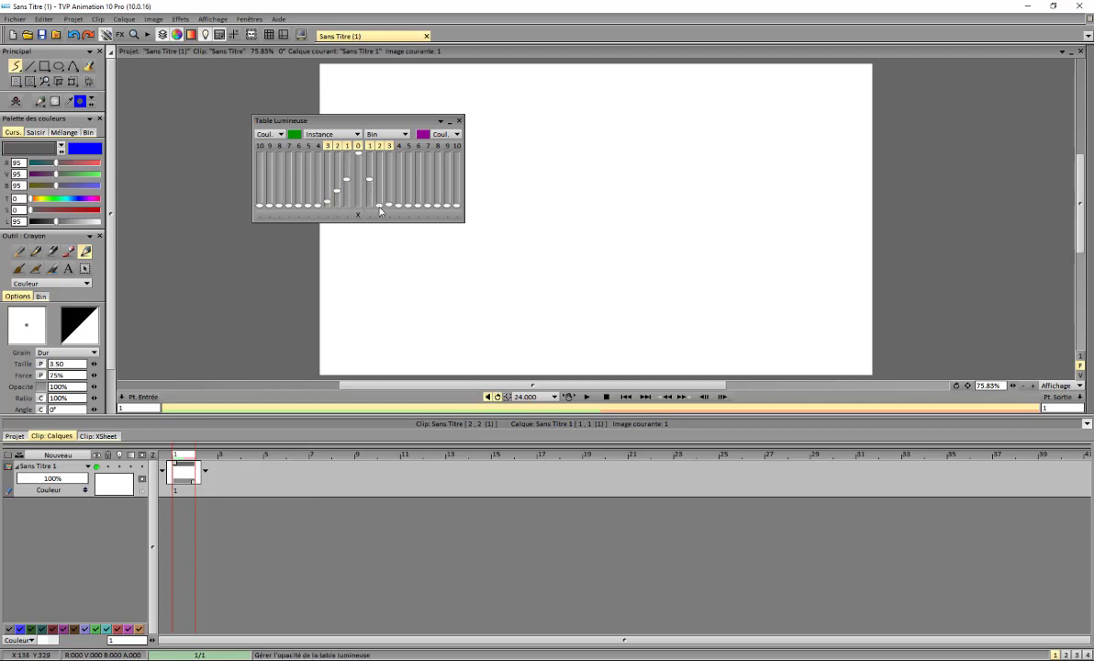
left_click_drag(389, 208, 390, 190)
left_click_drag(328, 206, 329, 216)
left_click(337, 146)
left_click(328, 146)
left_click(379, 146)
left_click(389, 146)
left_click_drag(389, 195, 395, 214)
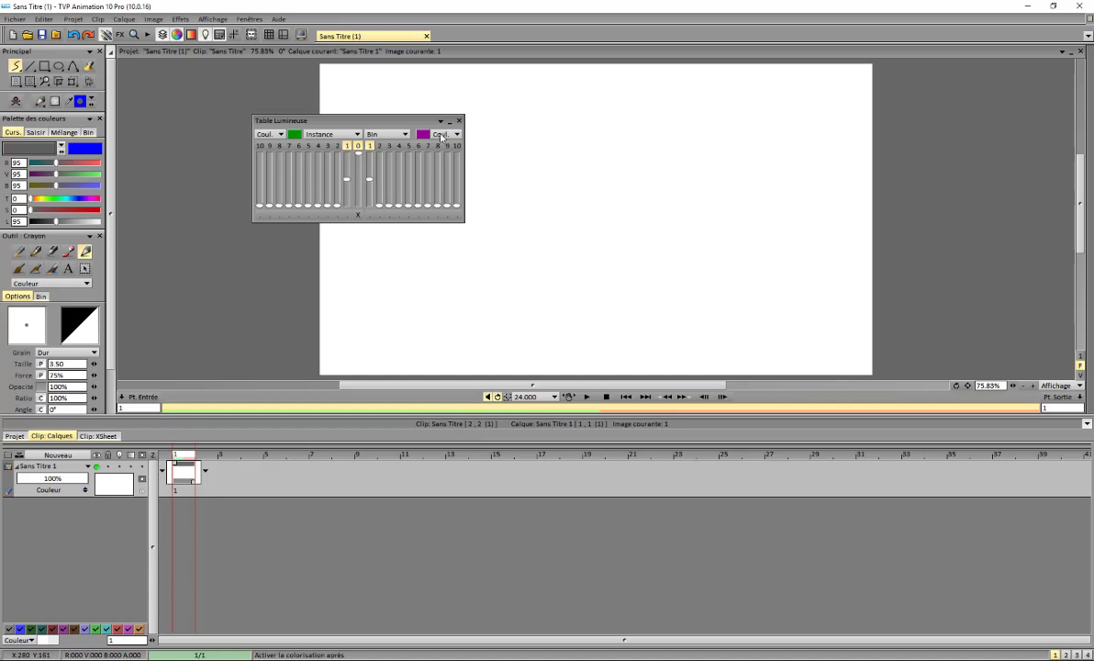
- View the colouring modes for the next images, then close the light table window
left_click(441, 136)
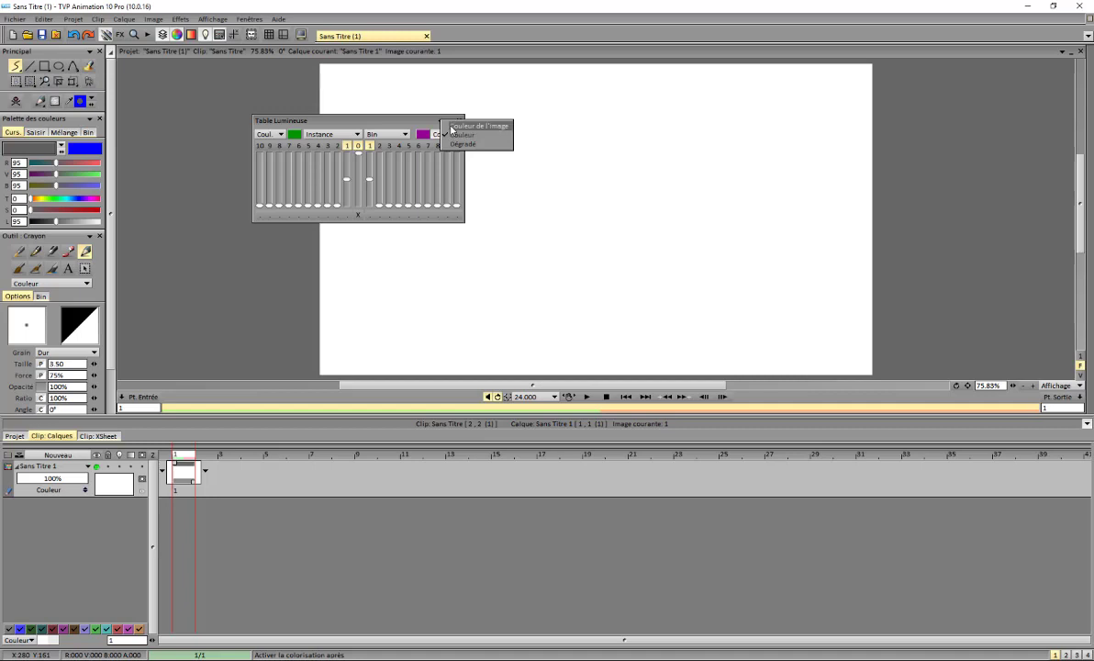
left_click(447, 127)
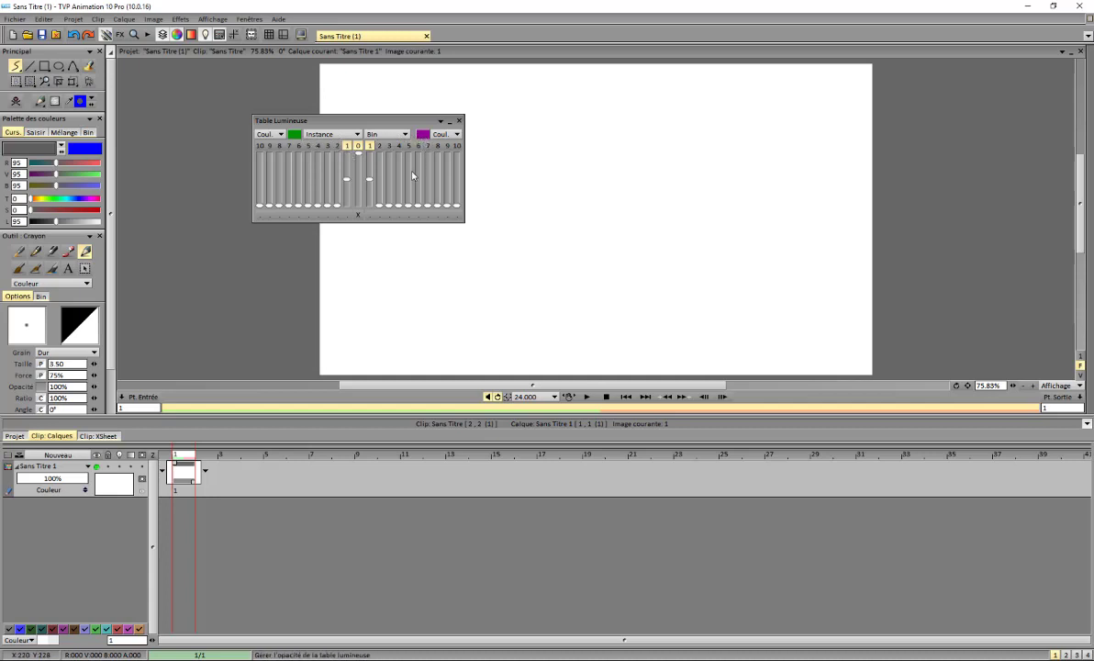
left_click_drag(417, 124, 372, 102)
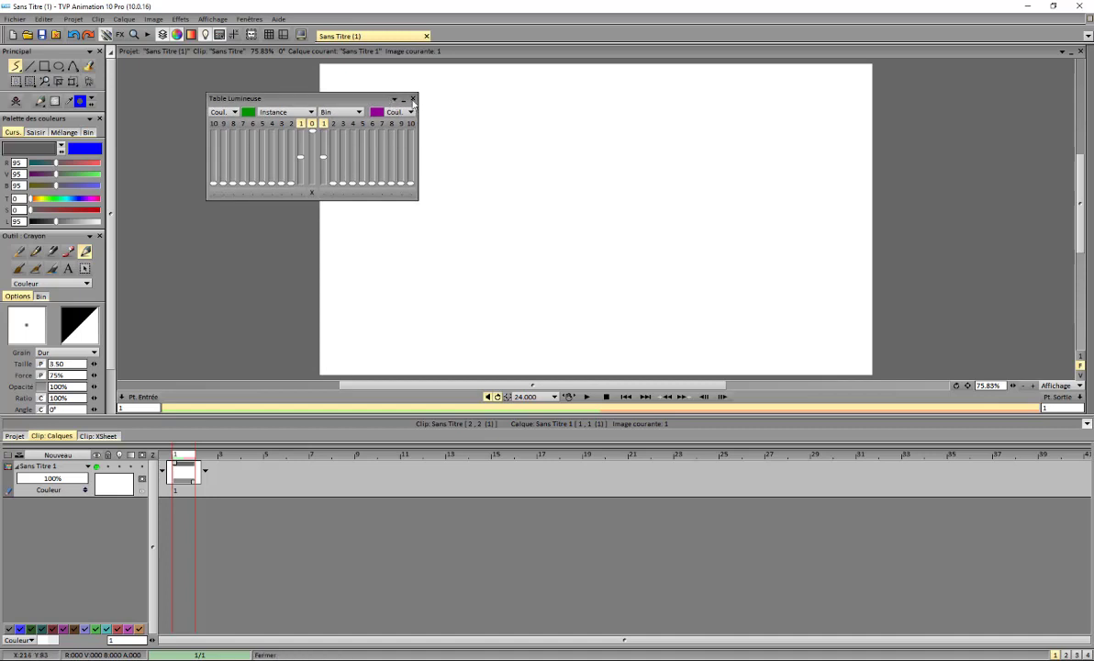
left_click(413, 98)
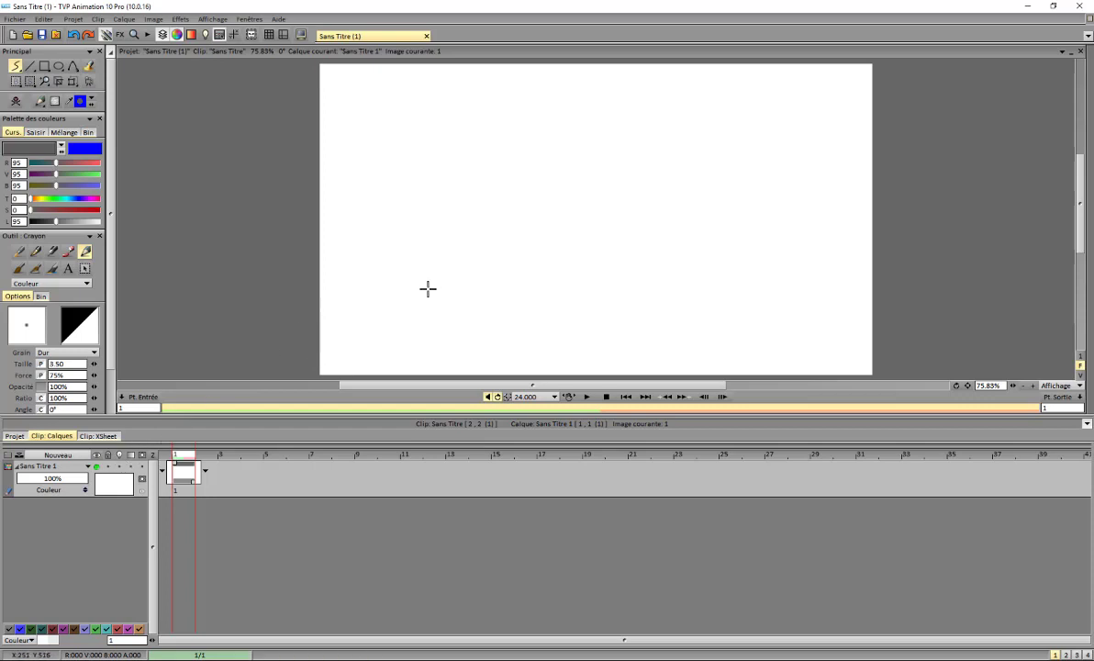
left_click(204, 471)
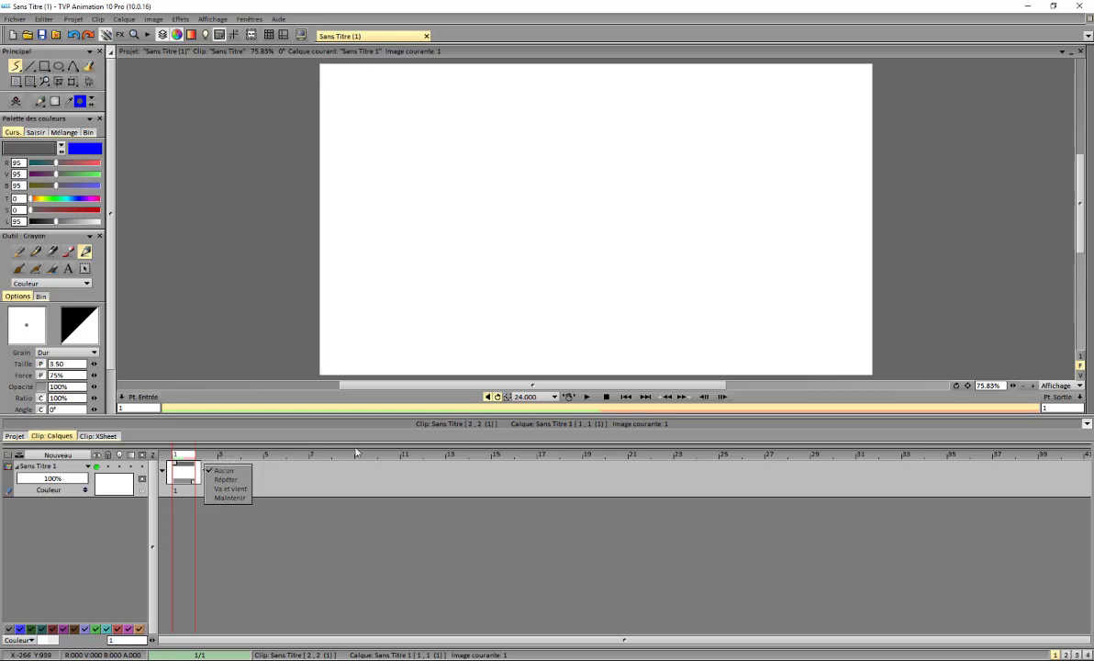
left_click(233, 462)
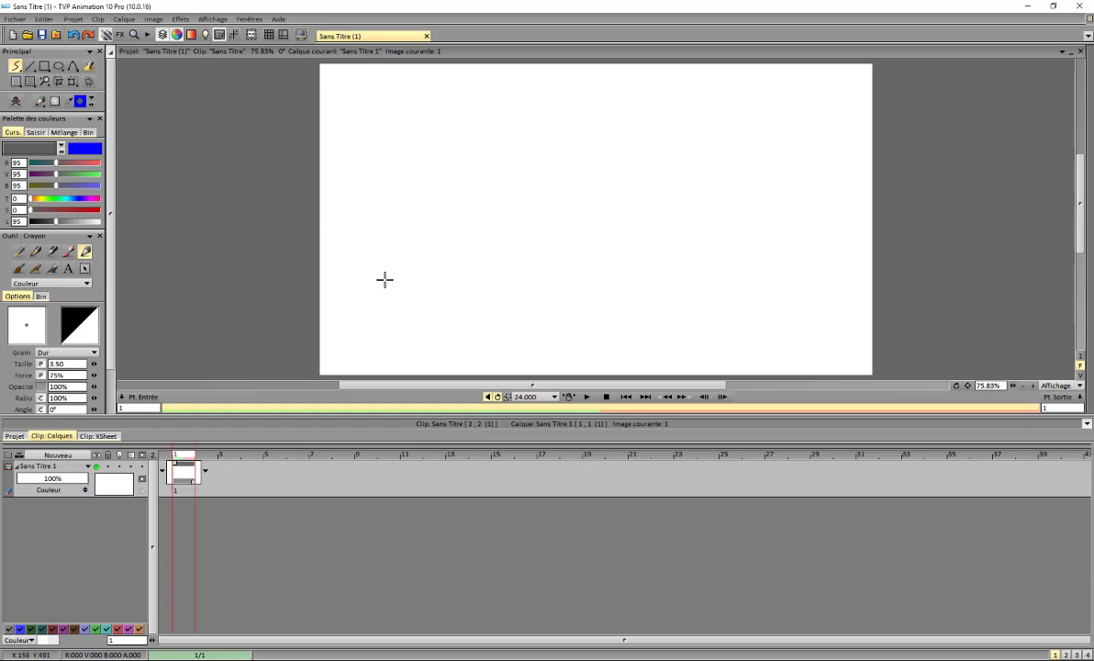
- Sketch a bird with spread wings in the canvas's lower-left area on frame 1, then activate the layer's light table from frame 2
mouse_move(384, 277)
left_mouse_down()
mouse_move(420, 264)
mouse_move(430, 271)
mouse_move(437, 259)
mouse_move(462, 261)
mouse_move(473, 277)
mouse_move(444, 266)
mouse_move(438, 281)
mouse_move(381, 283)
left_mouse_up()
key("Right")
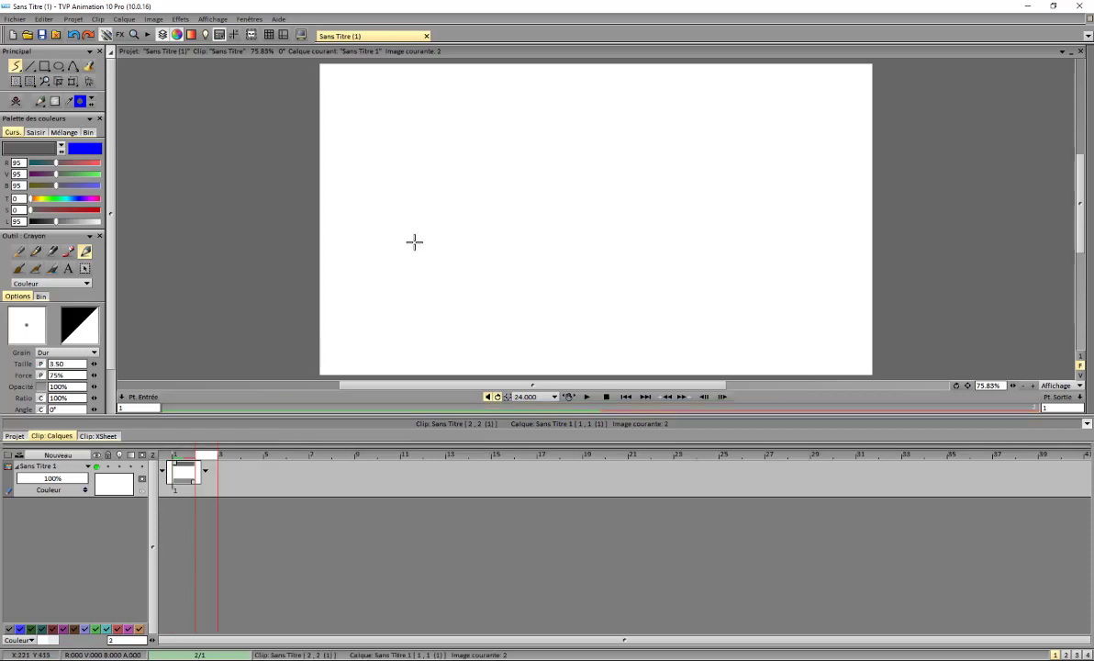
left_click(120, 468)
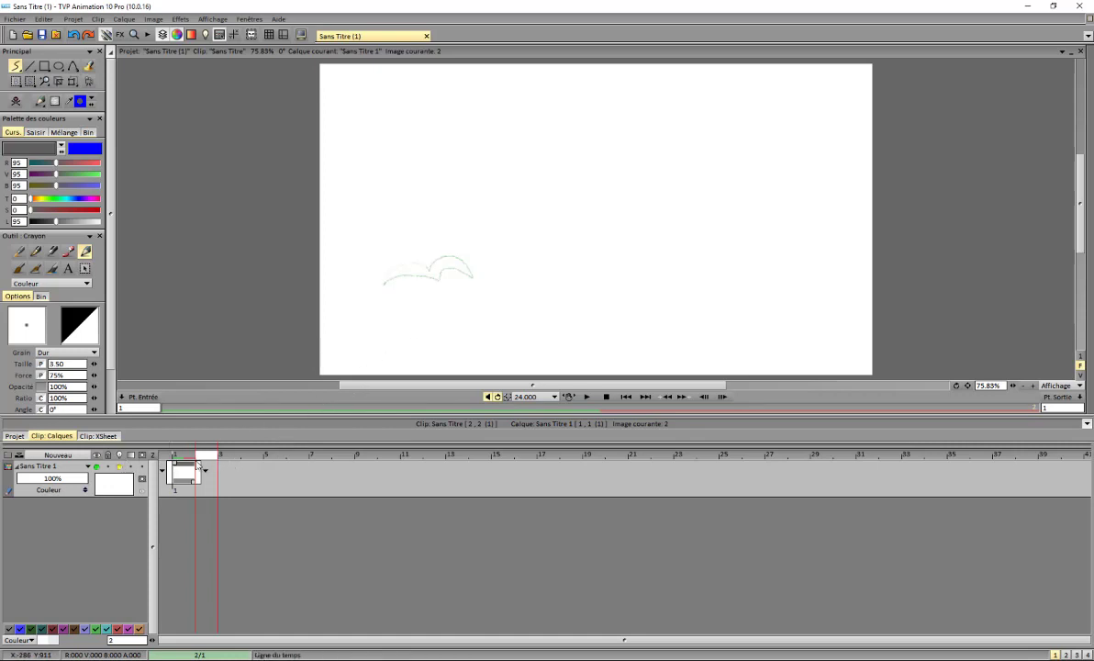
left_click(191, 35)
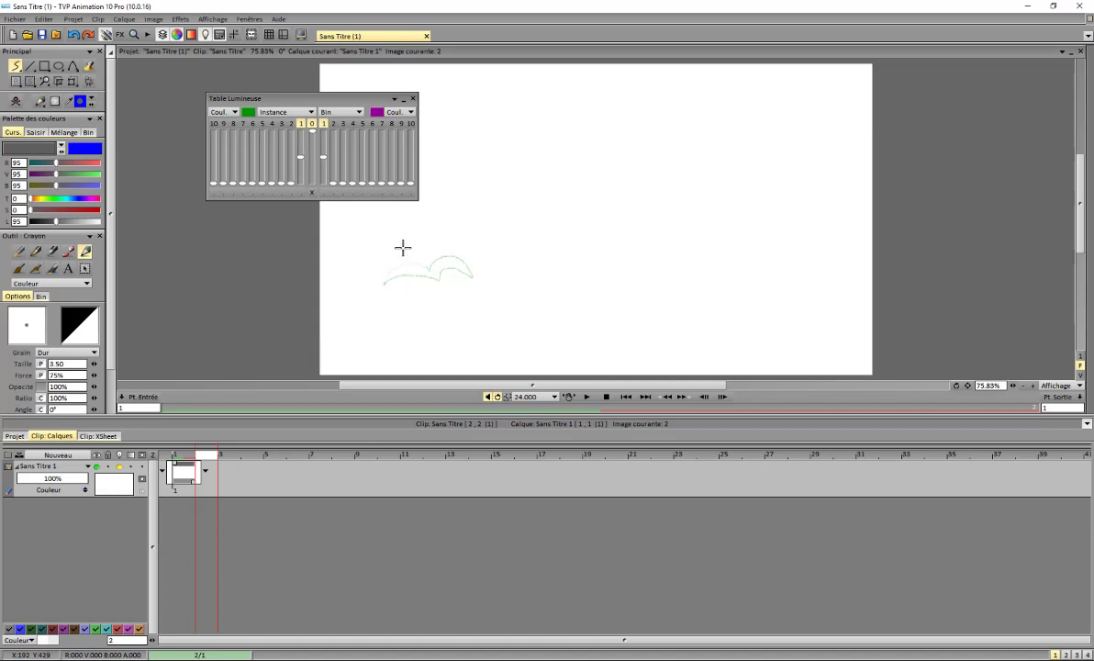
- Draw the bird on frames 2 and 3, each time slightly higher and further right, with the wings bending more
mouse_move(401, 246)
left_mouse_down()
mouse_move(484, 250)
mouse_move(465, 226)
mouse_move(400, 245)
left_mouse_up()
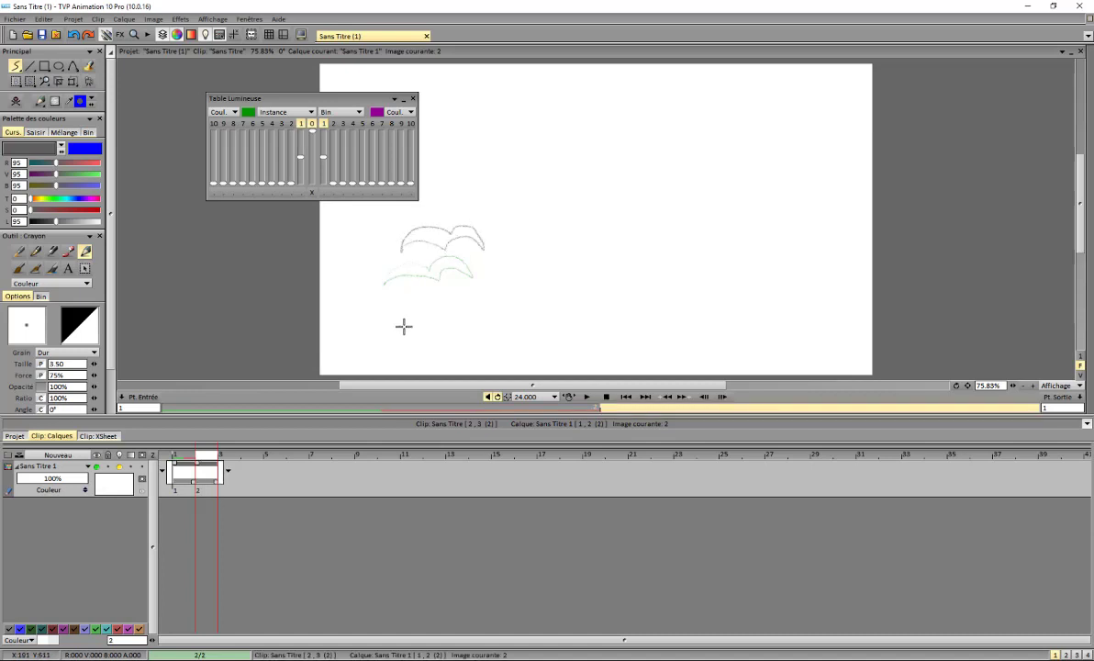
key("Right")
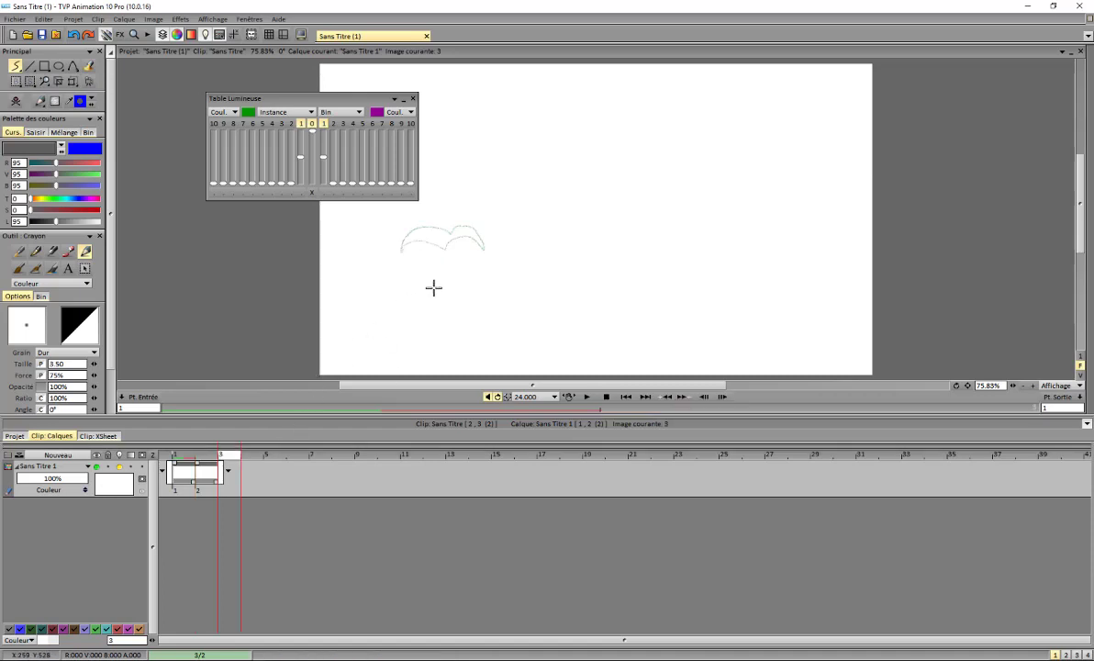
left_click(422, 232)
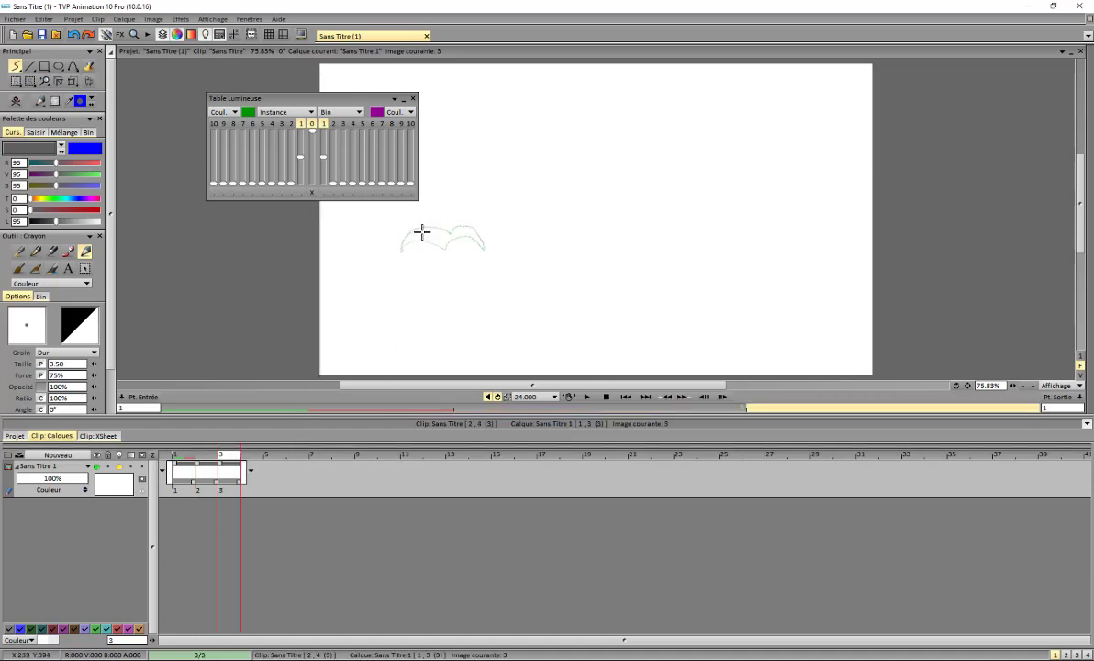
mouse_move(421, 231)
left_mouse_down()
mouse_move(452, 227)
mouse_move(464, 206)
mouse_move(488, 228)
mouse_move(471, 194)
mouse_move(453, 212)
mouse_move(426, 232)
left_mouse_up()
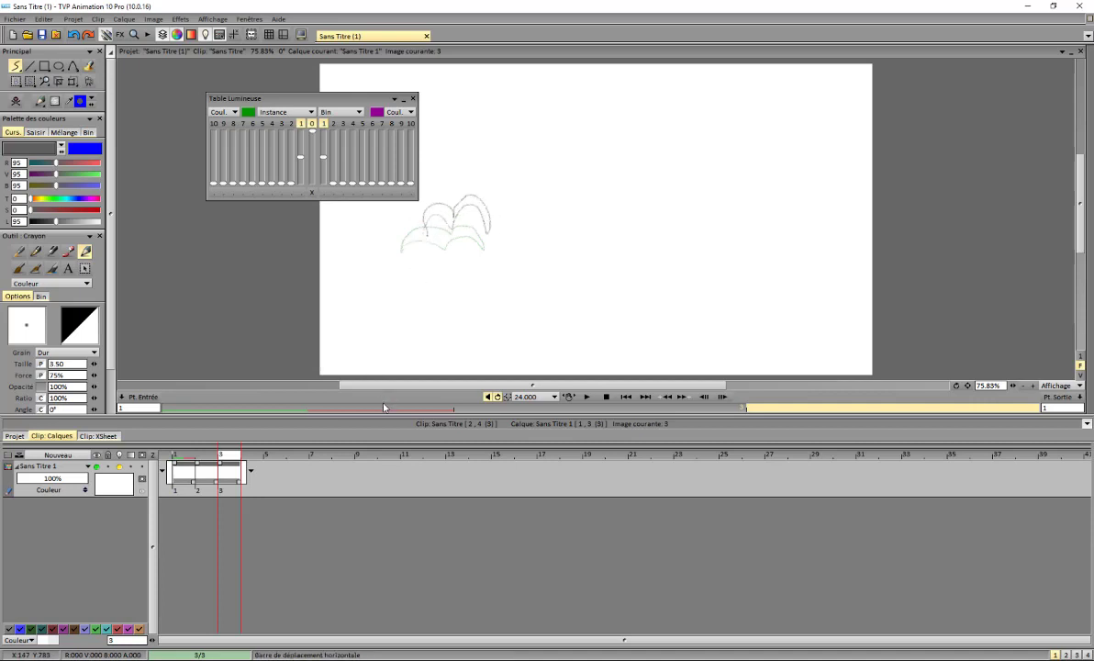
- Draw the bird with raised, arched wings on frame 4, erasing the first attempt and redrawing it
key("Right")
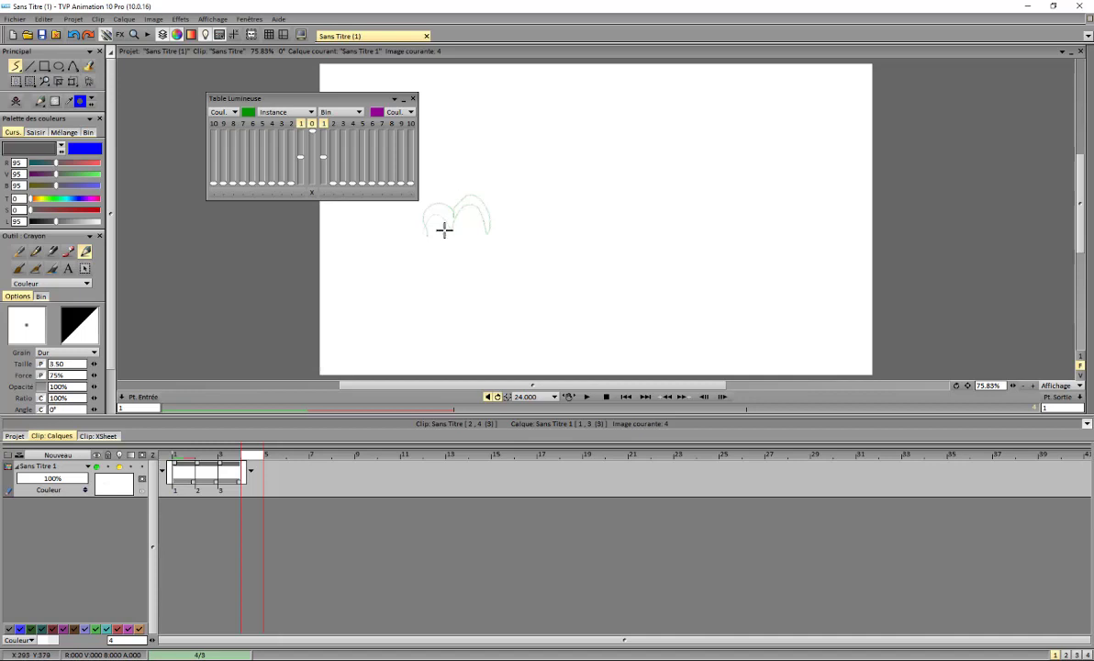
mouse_move(444, 230)
left_mouse_down()
mouse_move(437, 205)
mouse_move(435, 219)
mouse_move(486, 207)
mouse_move(472, 193)
mouse_move(458, 213)
mouse_move(433, 219)
mouse_move(429, 239)
left_mouse_up()
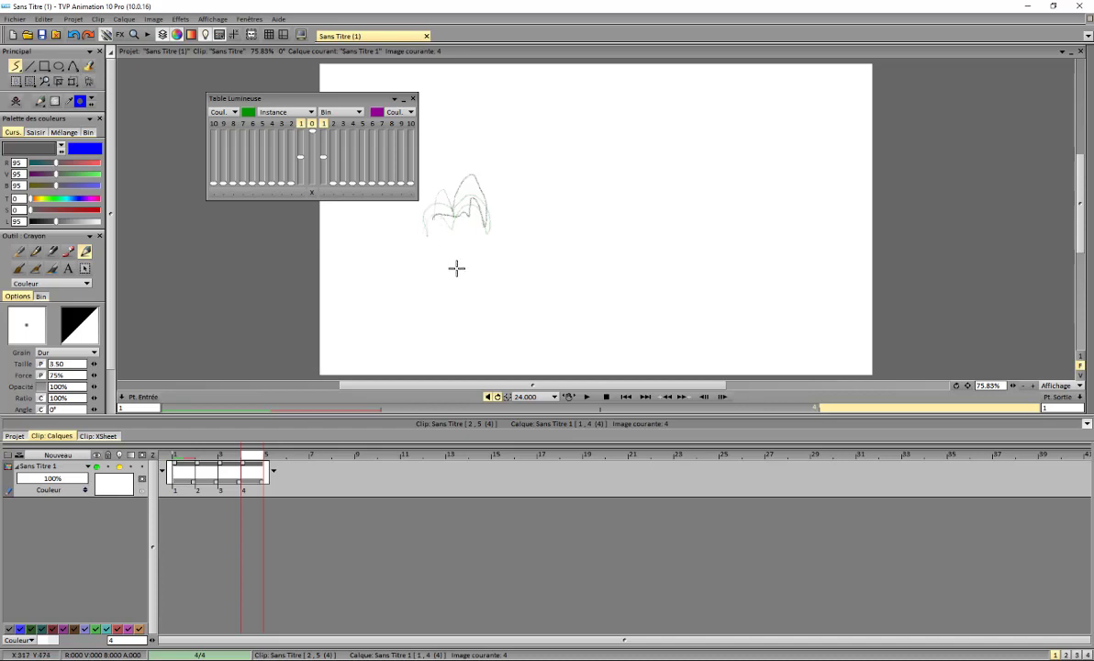
key("BackSpace")
mouse_move(447, 199)
left_mouse_down()
mouse_move(477, 172)
mouse_move(486, 208)
mouse_move(477, 189)
mouse_move(452, 217)
left_mouse_up()
- Draw the bird on frames 5, 6 and 7, dipping down to the right and rising again with narrow, folded wings
key("Right")
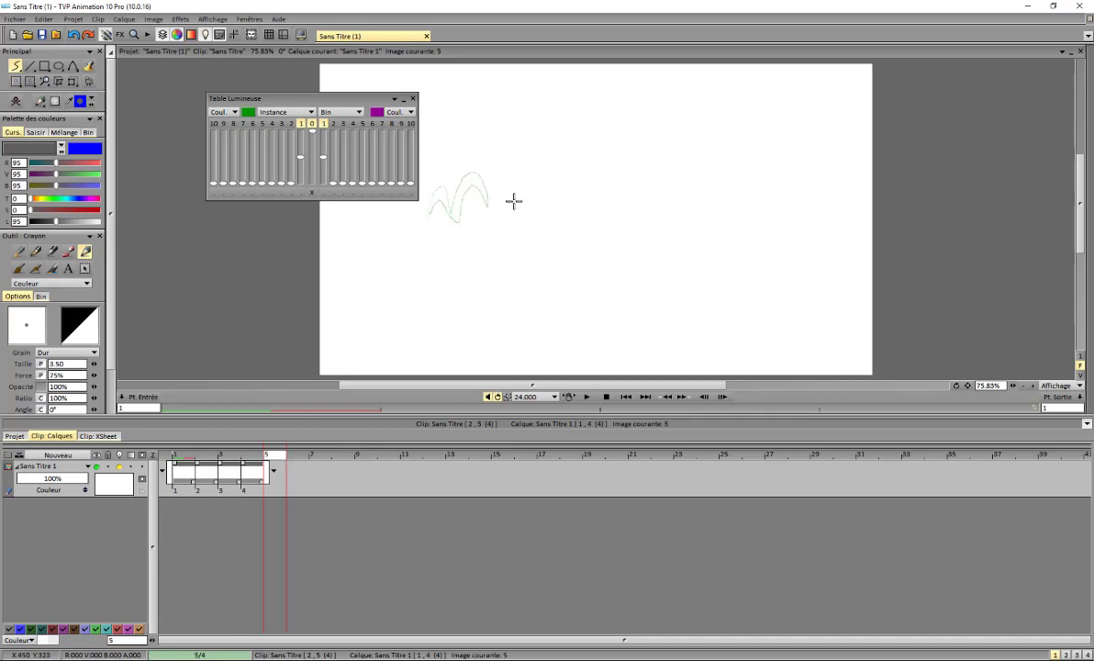
mouse_move(477, 172)
left_mouse_down()
mouse_move(463, 218)
mouse_move(473, 192)
mouse_move(483, 227)
mouse_move(495, 193)
mouse_move(508, 237)
mouse_move(479, 229)
left_mouse_up()
key("Right")
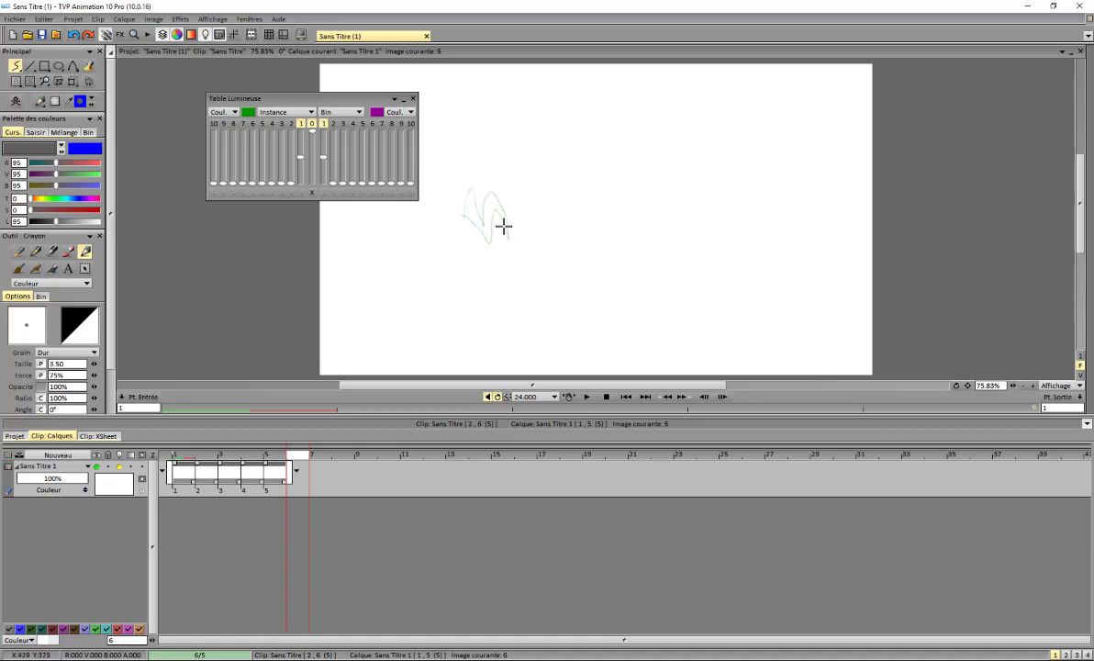
mouse_move(464, 226)
left_mouse_down()
mouse_move(506, 227)
mouse_move(521, 246)
mouse_move(523, 215)
mouse_move(533, 259)
mouse_move(497, 262)
left_mouse_up()
key("Right")
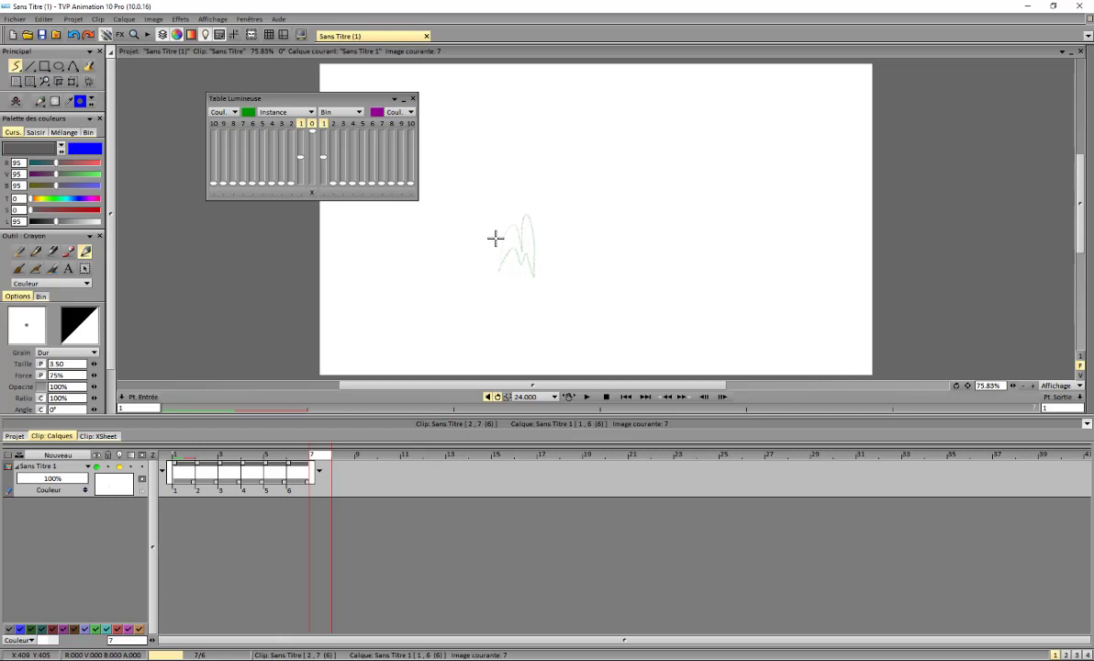
mouse_move(496, 239)
left_mouse_down()
mouse_move(513, 210)
mouse_move(544, 220)
mouse_move(522, 200)
left_mouse_up()
- Draw the bird on frames 8, 9 and 10, climbing toward the canvas's upper middle while the wings spread open
key("Right")
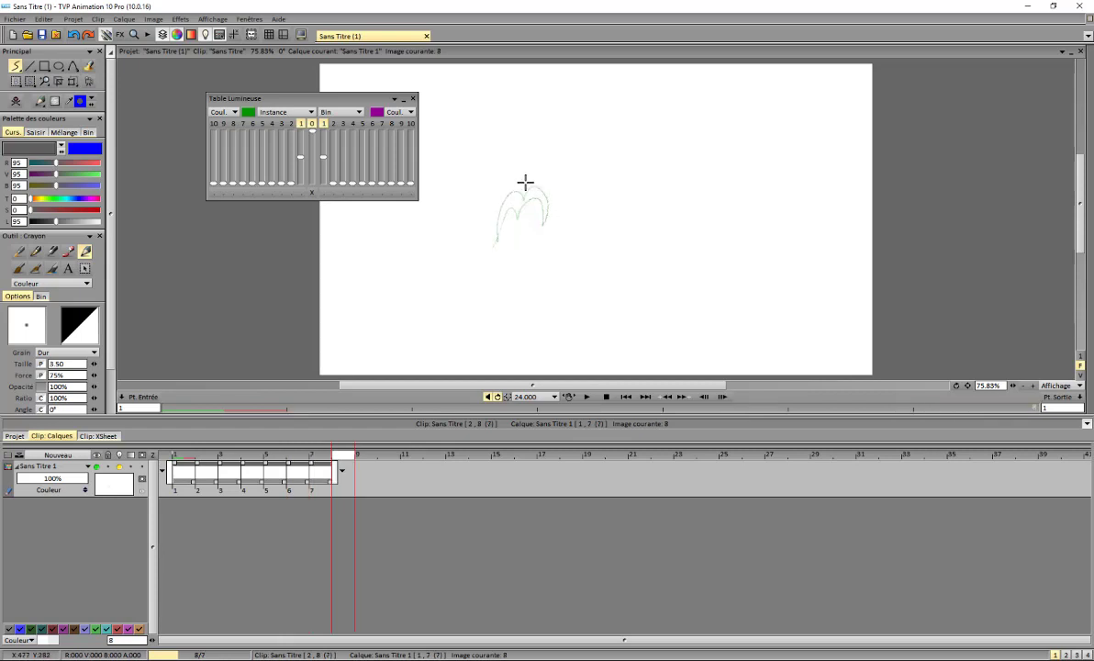
mouse_move(493, 195)
left_mouse_down()
mouse_move(516, 168)
mouse_move(568, 187)
mouse_move(558, 157)
mouse_move(524, 155)
left_mouse_up()
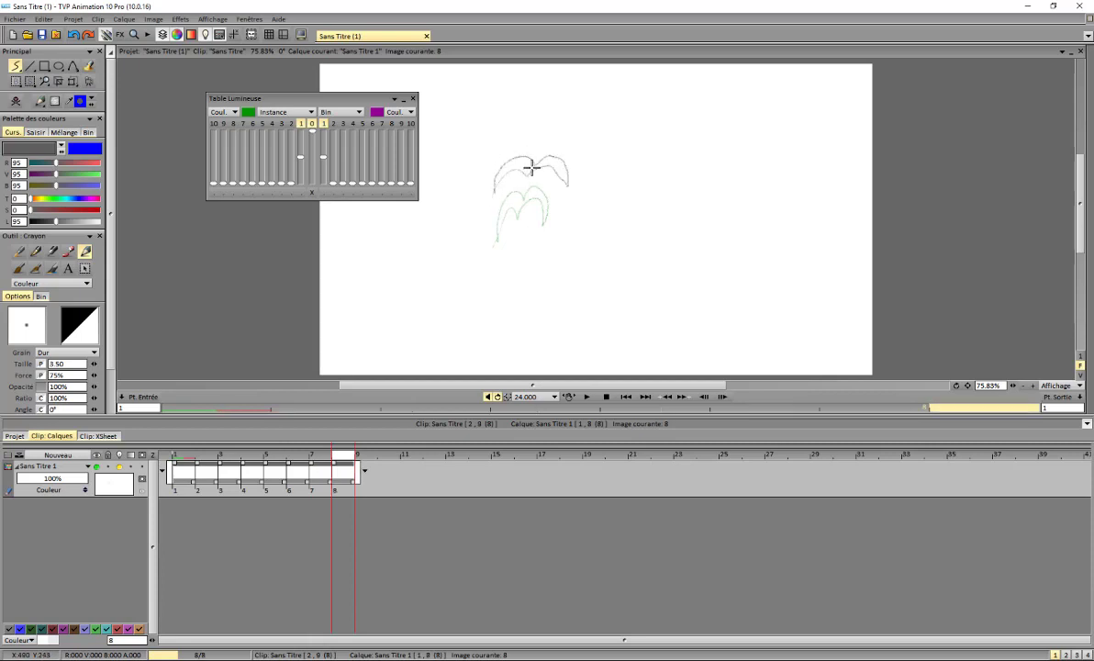
key("Right")
mouse_move(493, 149)
left_mouse_down()
mouse_move(594, 153)
mouse_move(570, 131)
mouse_move(505, 139)
mouse_move(508, 149)
mouse_move(605, 107)
mouse_move(671, 122)
mouse_move(635, 114)
left_mouse_up()
key("Right")
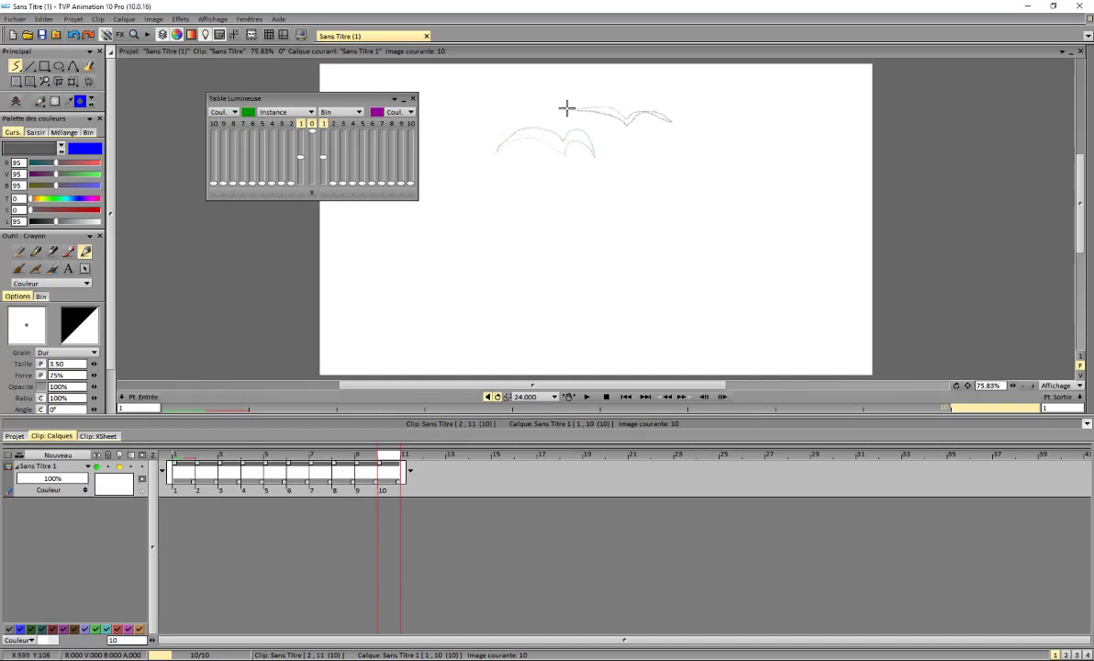
- Draw the bird on frames 11 to 14, flapping along the canvas's upper area until it reaches the right edge
key("Right")
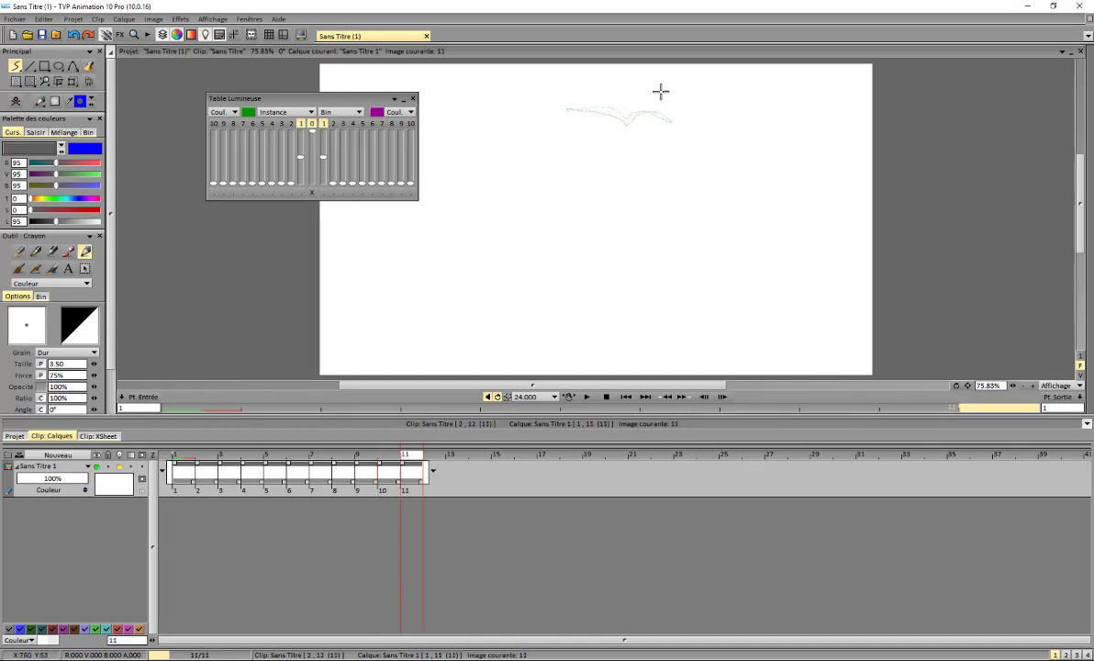
mouse_move(659, 90)
left_mouse_down()
mouse_move(687, 125)
mouse_move(717, 96)
mouse_move(690, 131)
left_mouse_up()
key("Right")
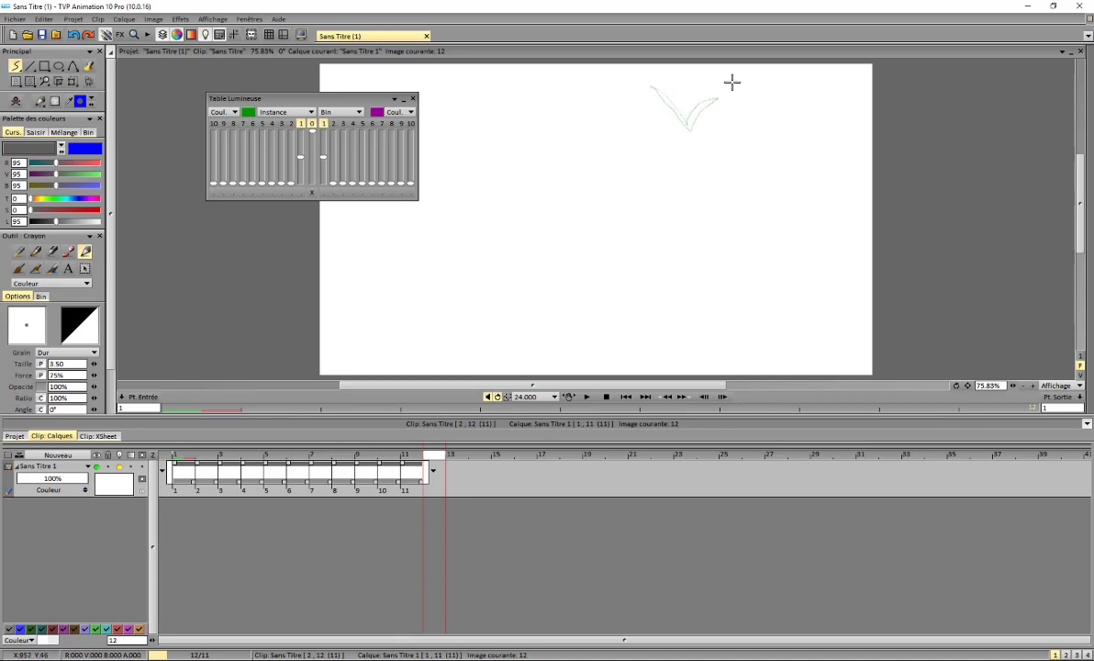
mouse_move(732, 82)
left_mouse_down()
mouse_move(760, 119)
mouse_move(771, 88)
mouse_move(732, 74)
left_mouse_up()
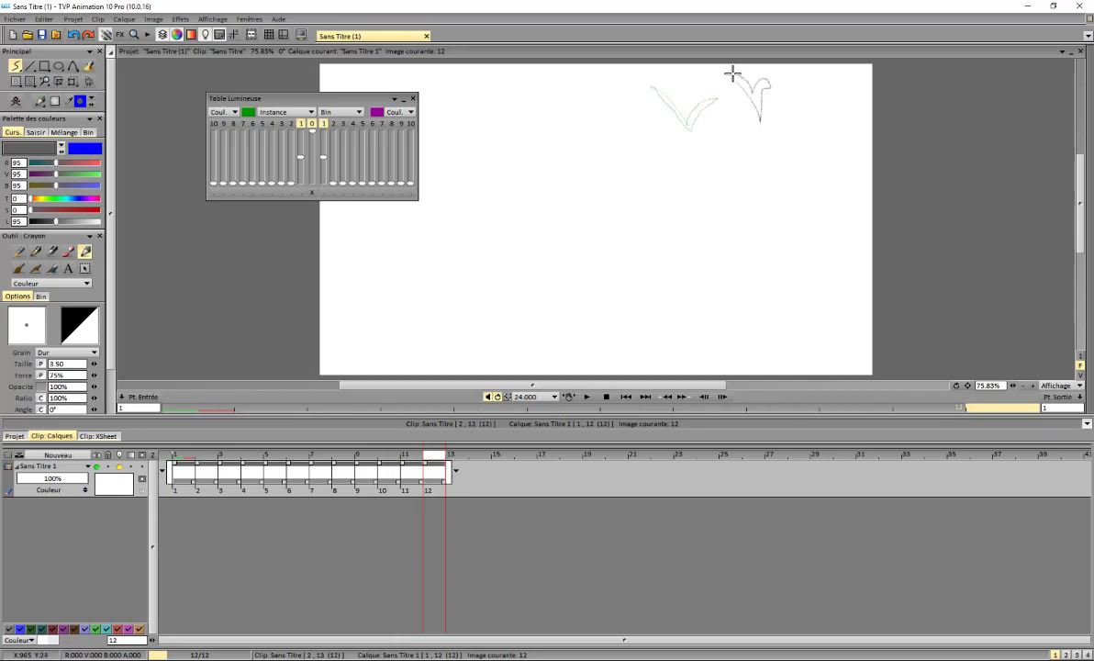
key("Right")
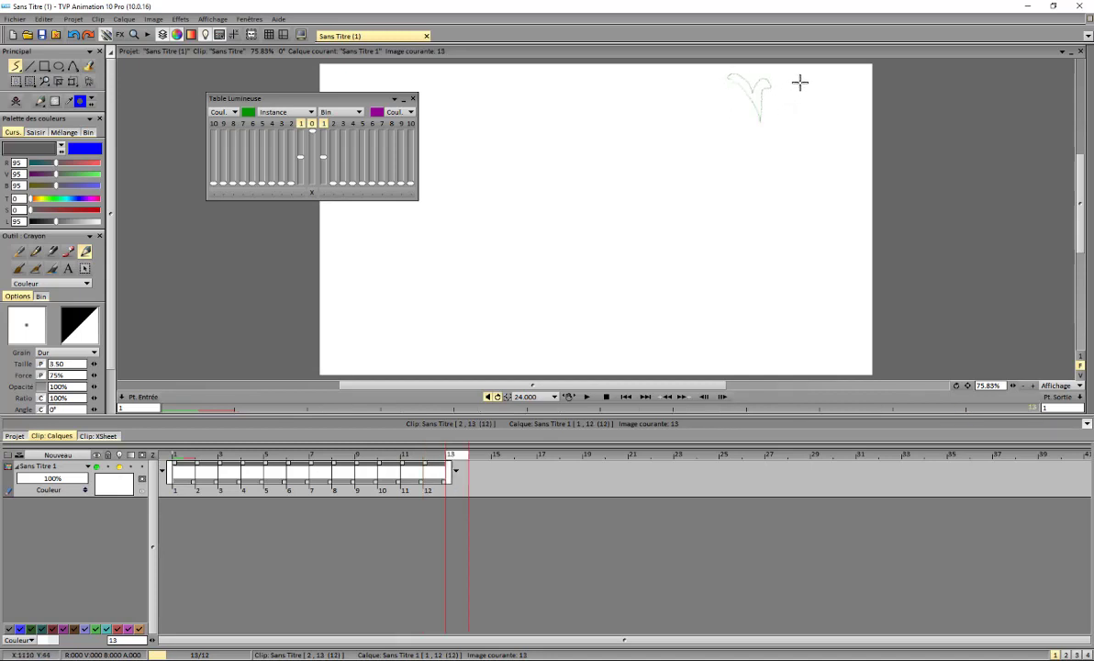
left_click_drag(792, 89, 844, 101)
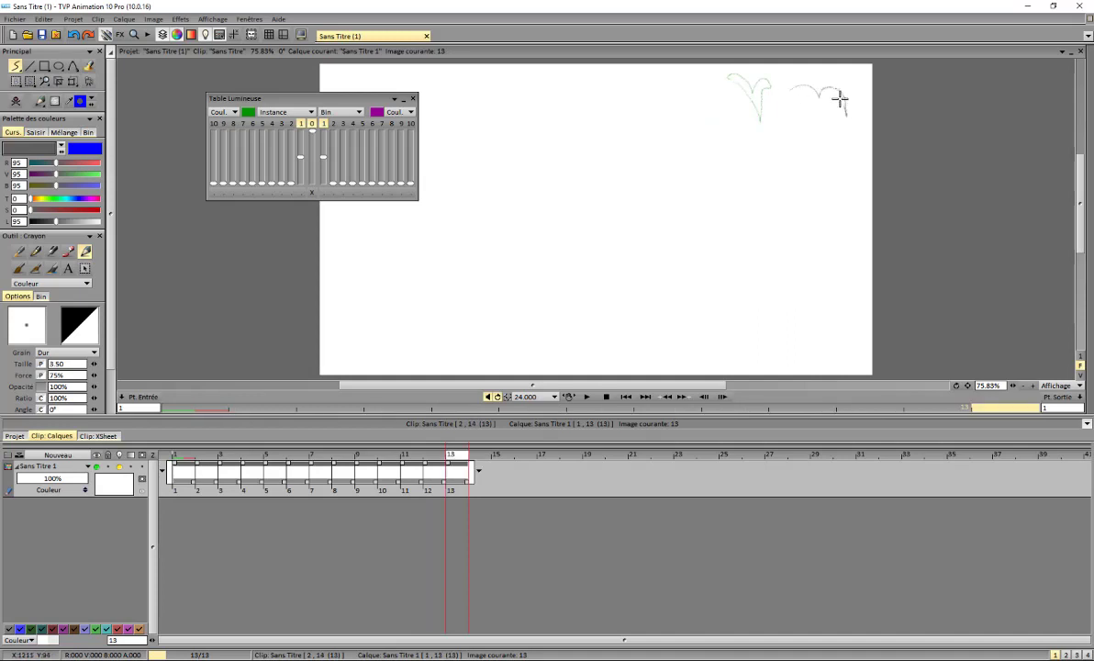
key("Right")
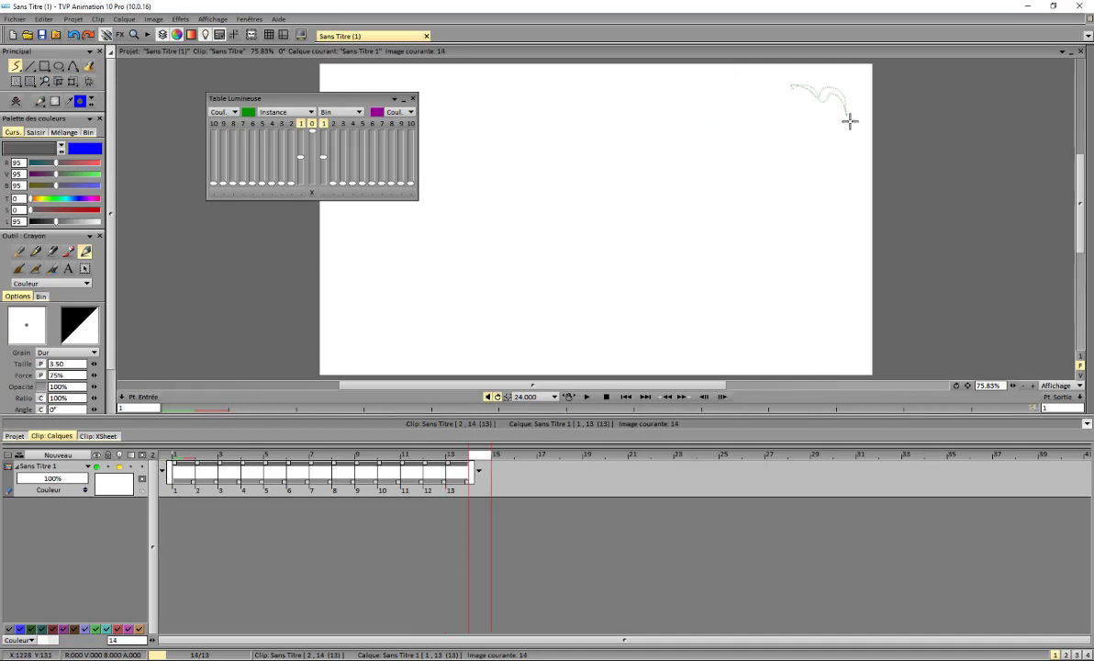
mouse_move(823, 123)
left_mouse_down()
mouse_move(859, 134)
mouse_move(879, 123)
mouse_move(857, 138)
left_mouse_up()
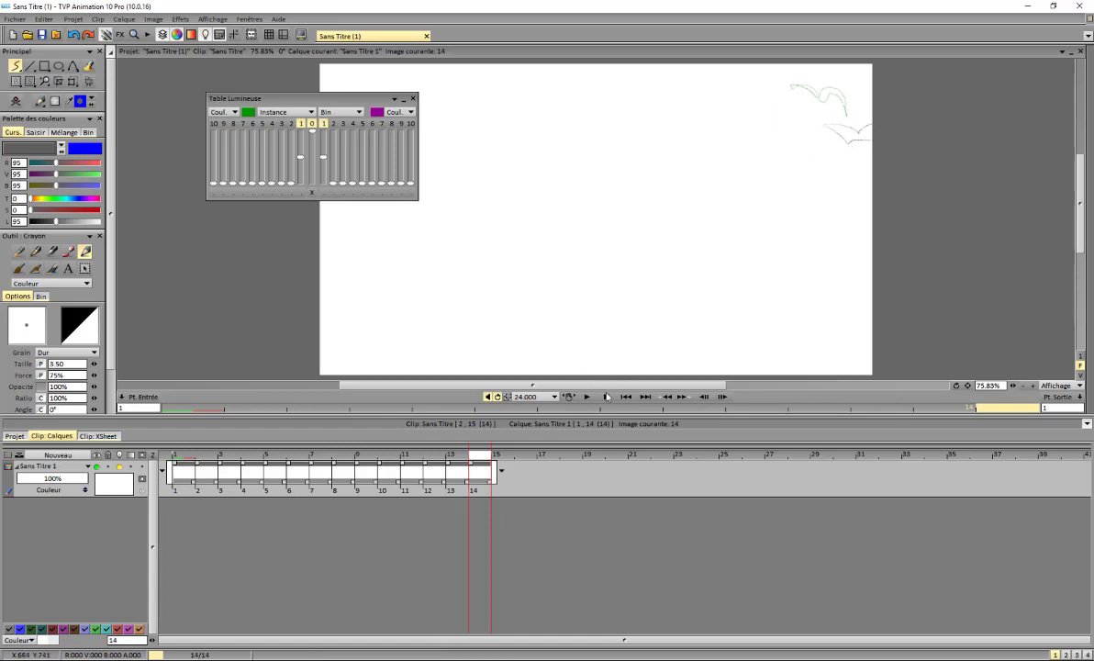
- Turn off the layer's light table and play the animation from frame 1, stopping it after viewing
left_click(120, 466)
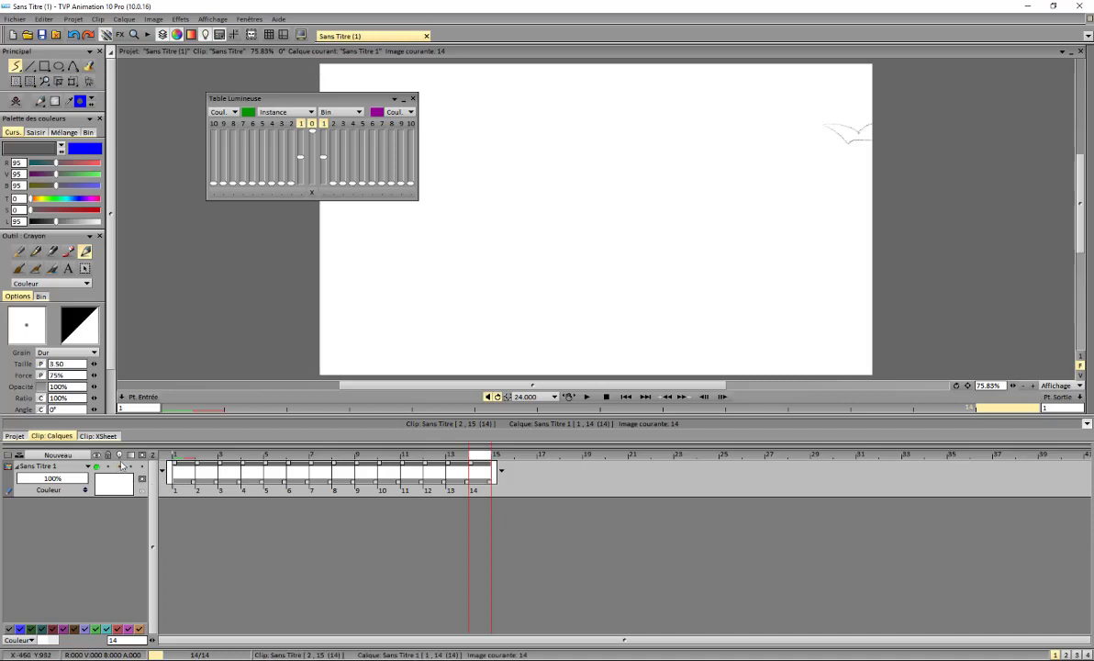
left_click(626, 396)
left_click(587, 397)
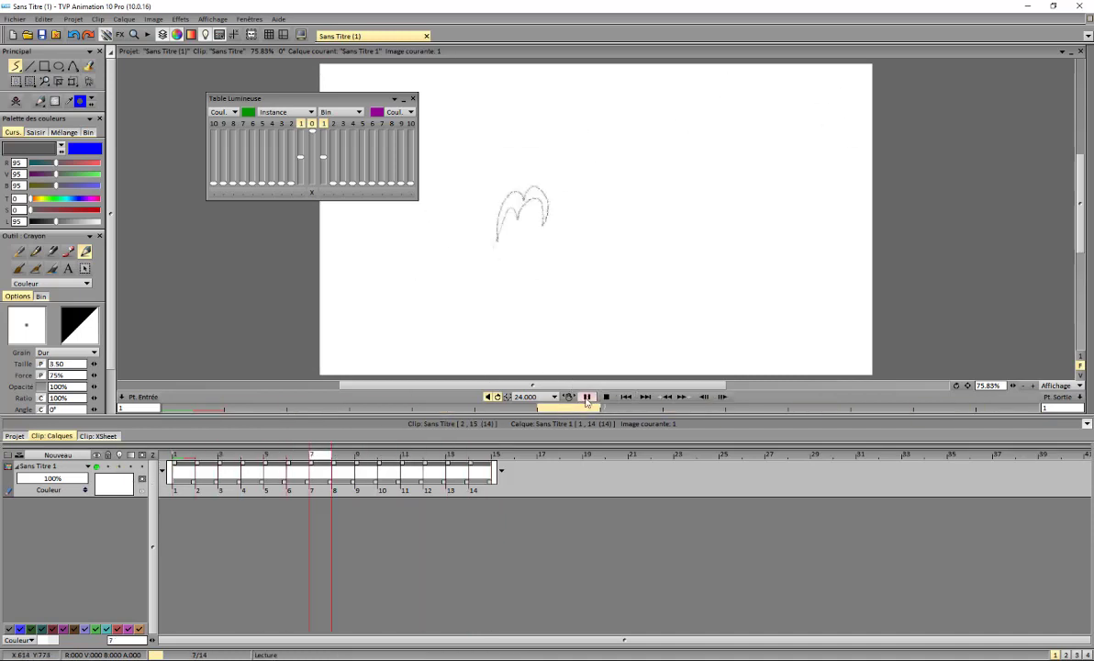
left_click(586, 396)
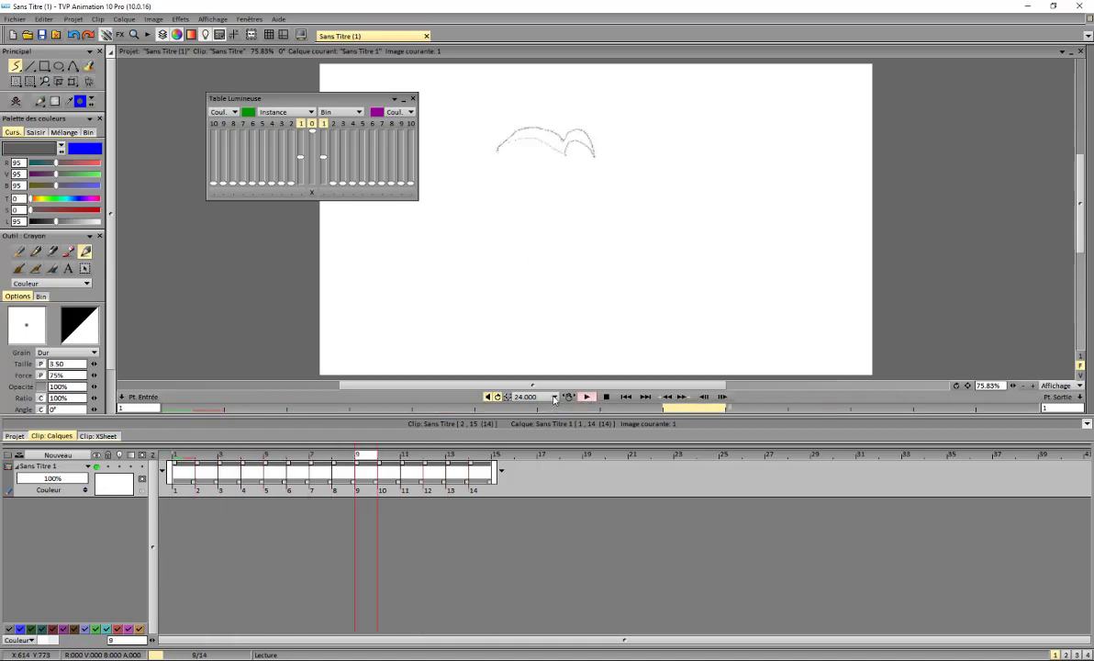
- Set the playback frame rate to 12 frames per second
left_click(553, 399)
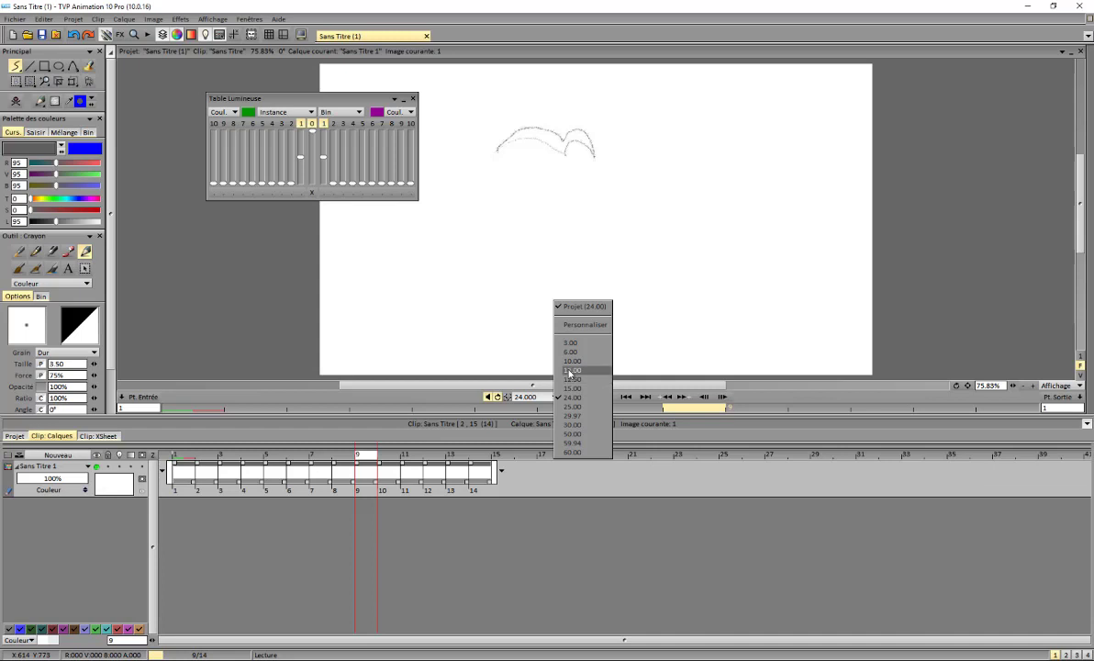
left_click(570, 370)
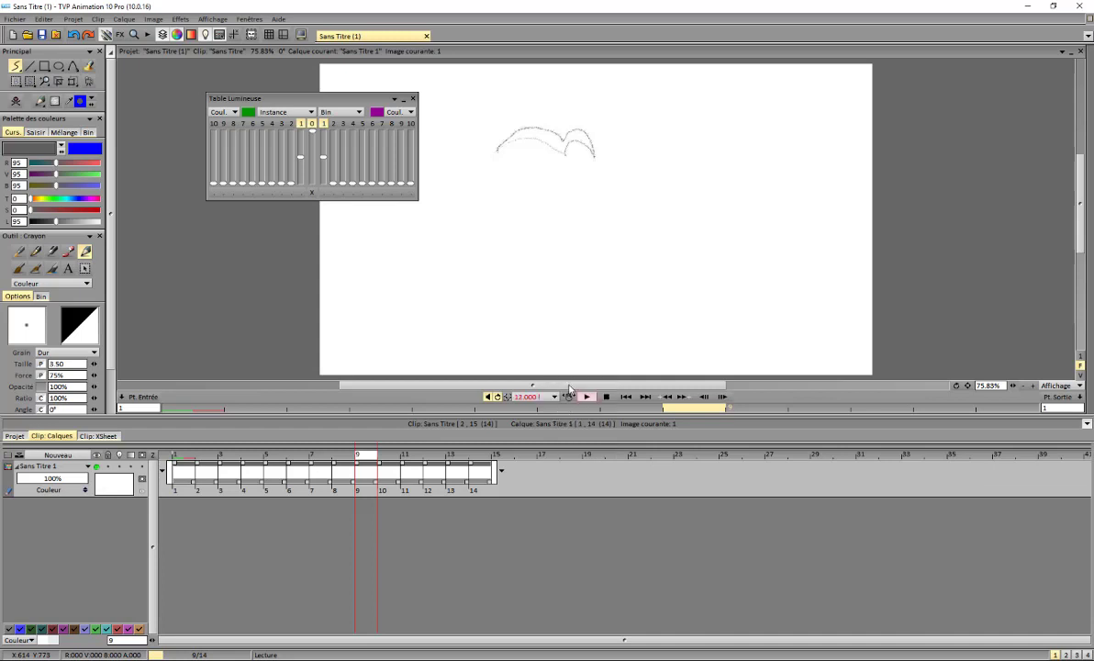